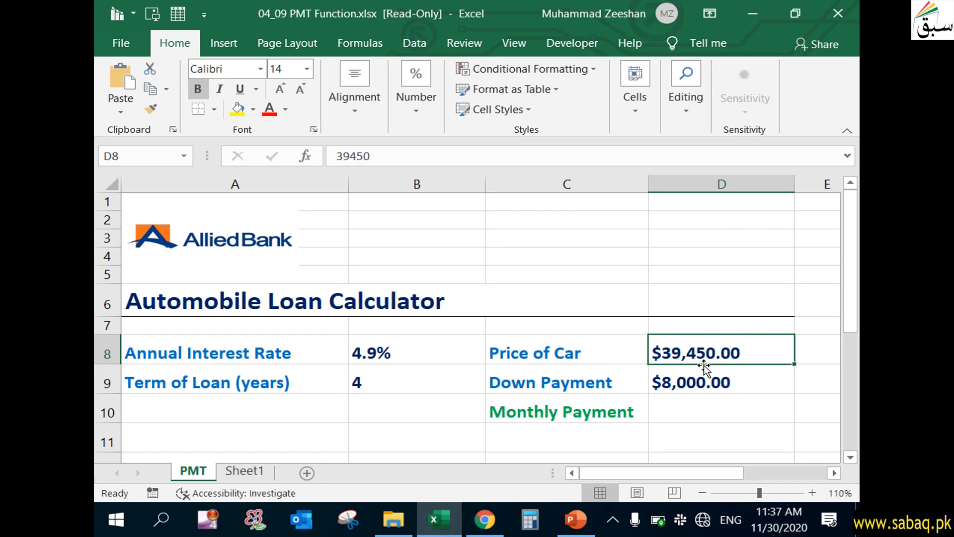
click(431, 387)
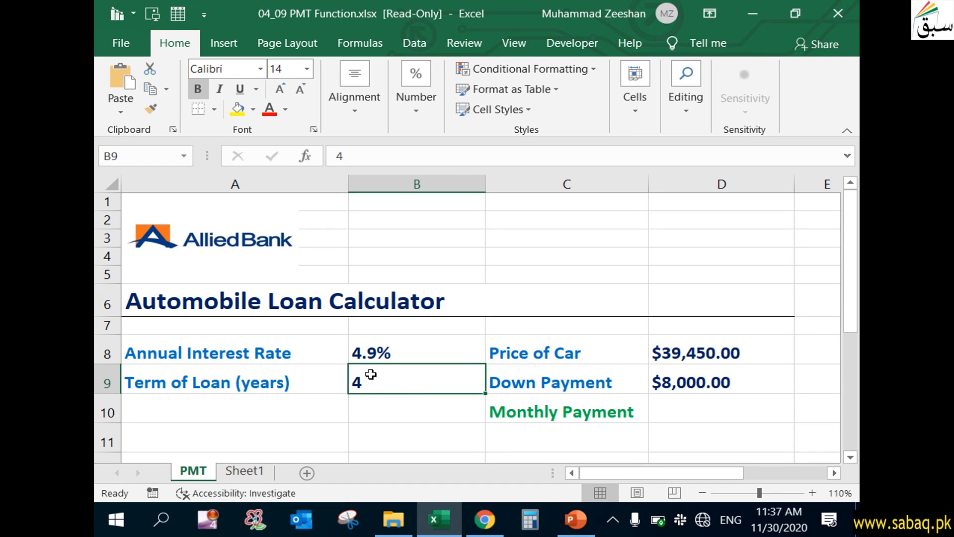
click(695, 384)
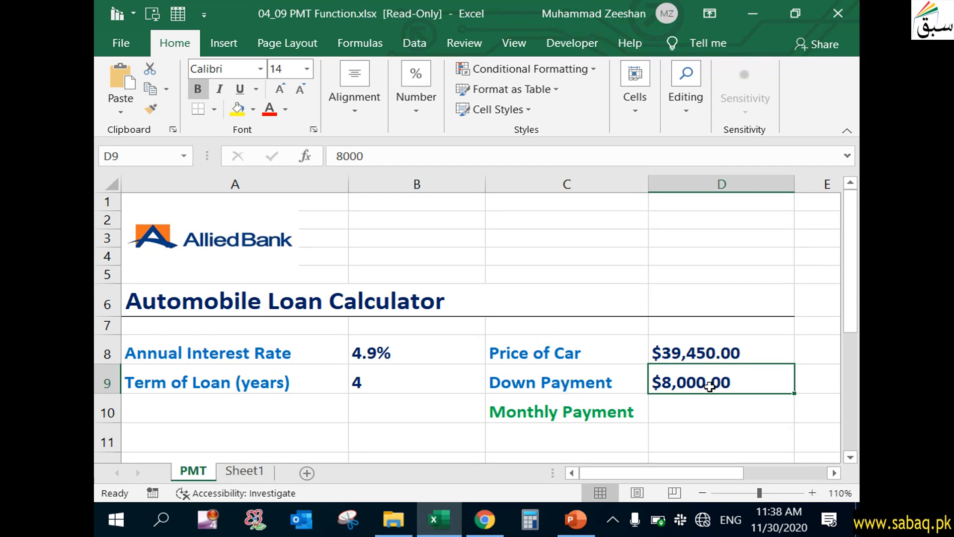
click(408, 384)
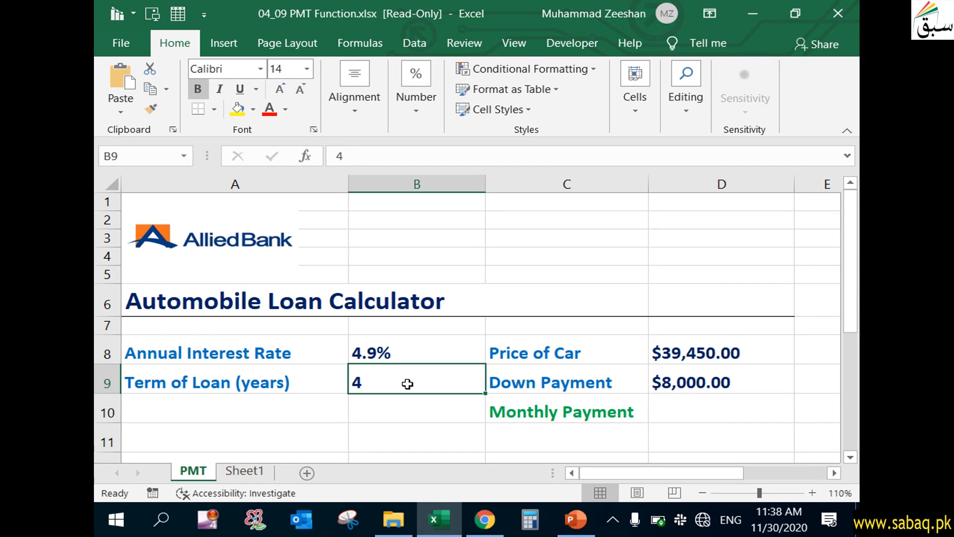
click(411, 356)
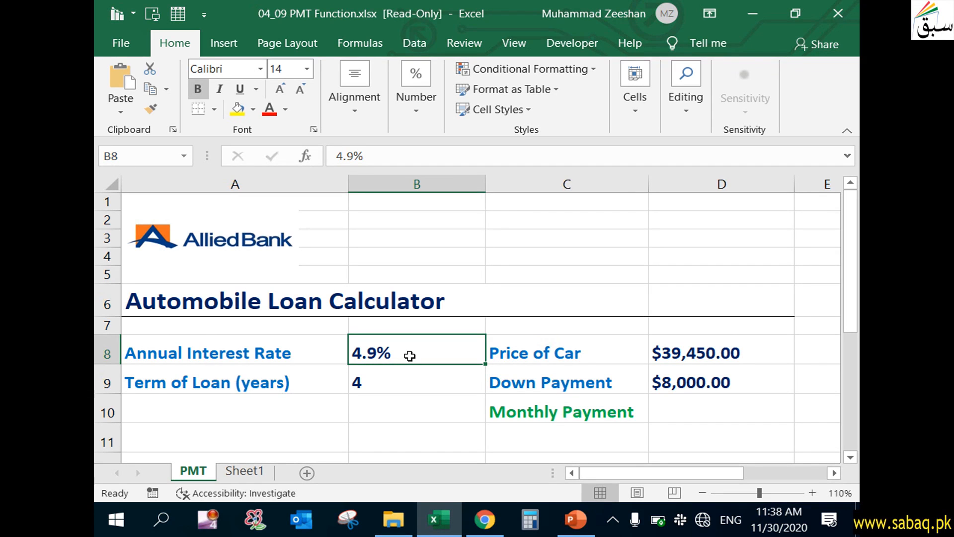
- Start a PMT function in the Monthly Payment cell D10 and open its function arguments, keeping the loan data in view
double_click(673, 408)
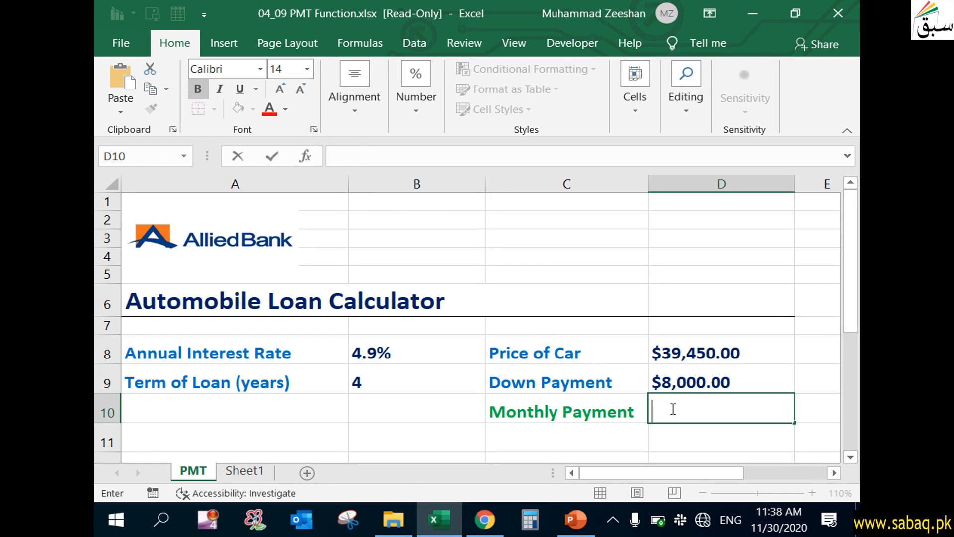
text(=)
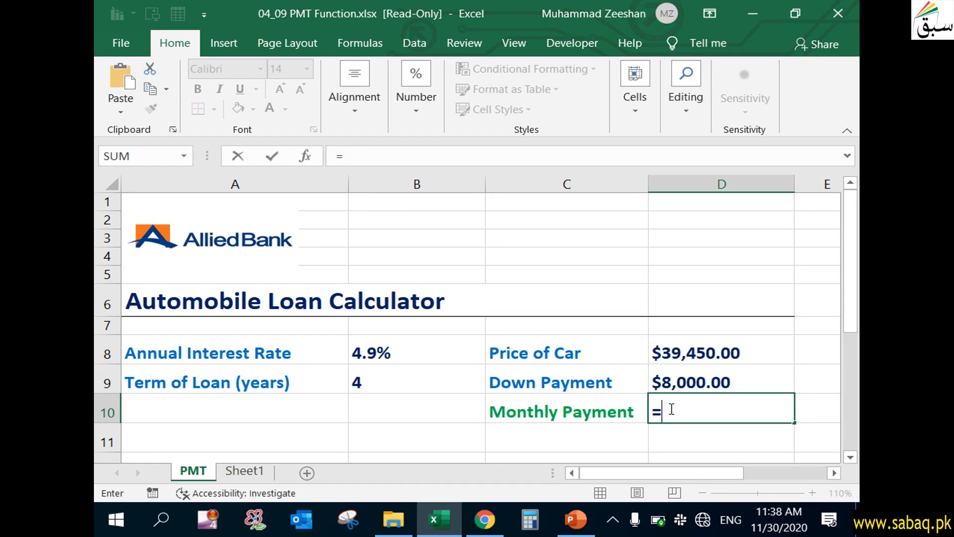
text(pmt)
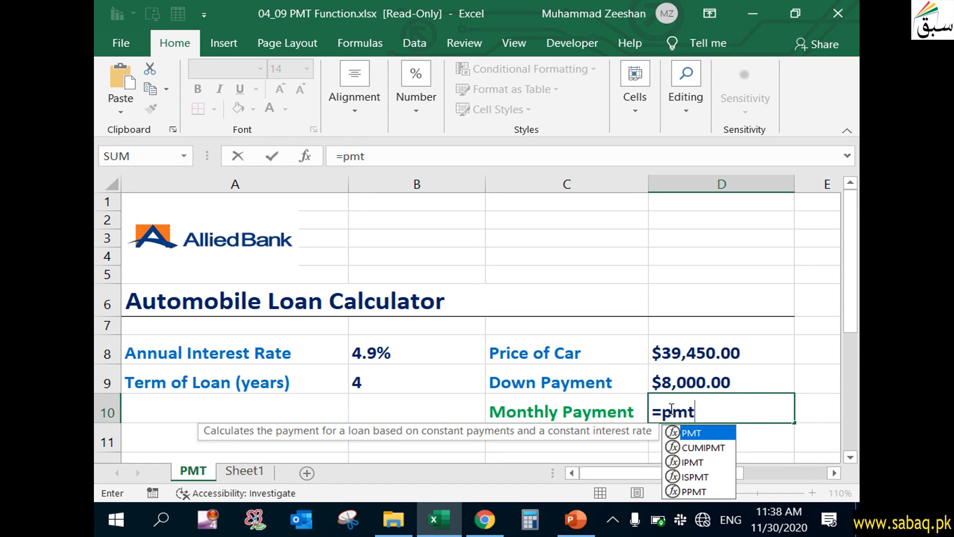
key(Tab)
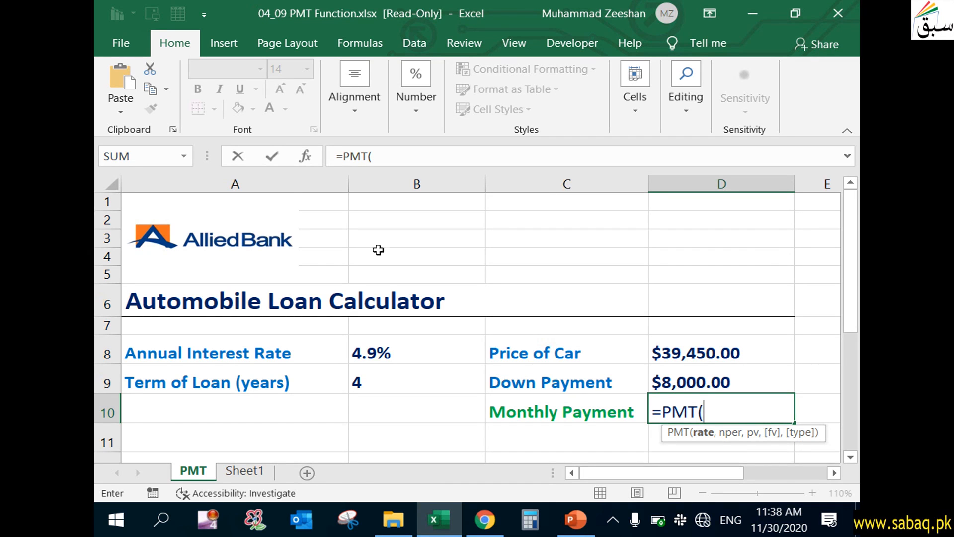
click(309, 157)
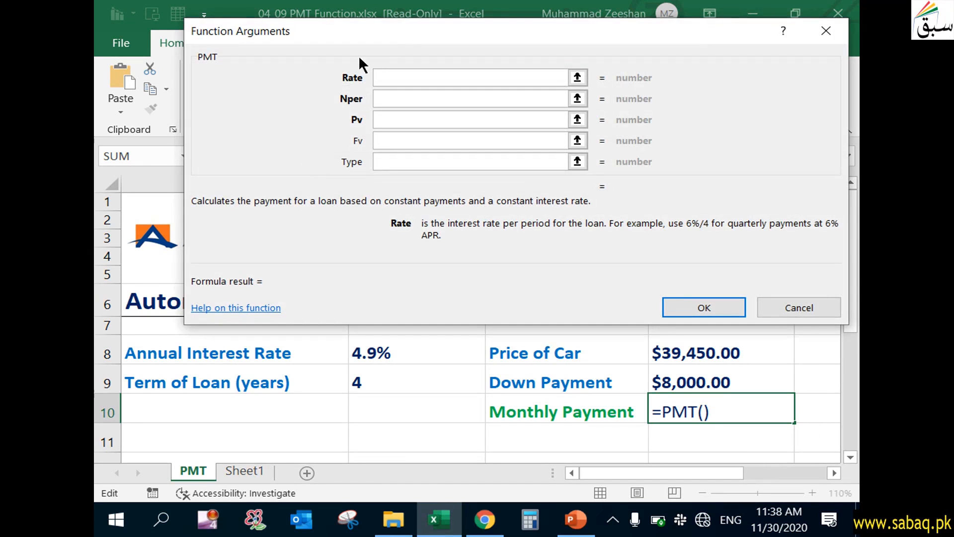
mouse_move(413, 31)
mouse_down()
mouse_move(421, 21)
mouse_move(408, 15)
mouse_up()
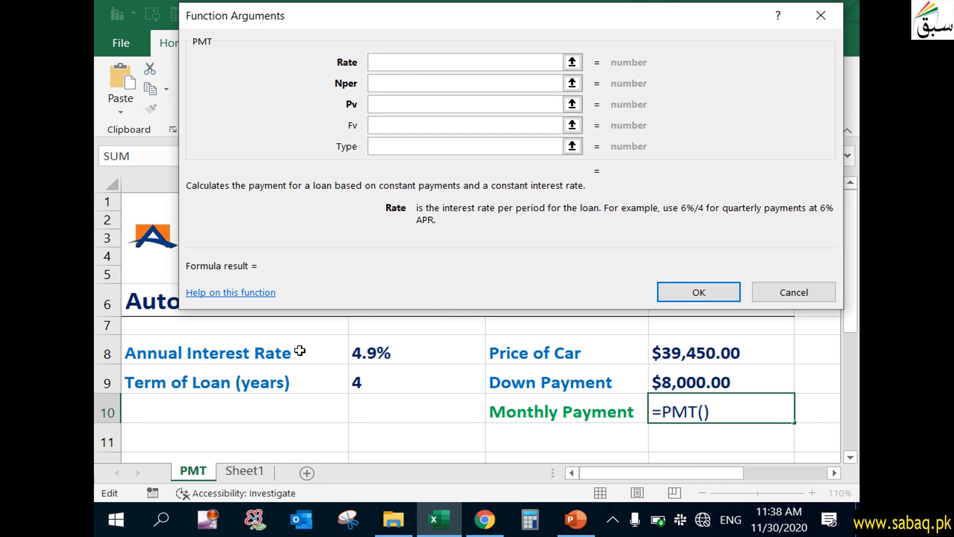
- Set the PMT rate to B8/12 and the number of periods to B9*12
click(392, 353)
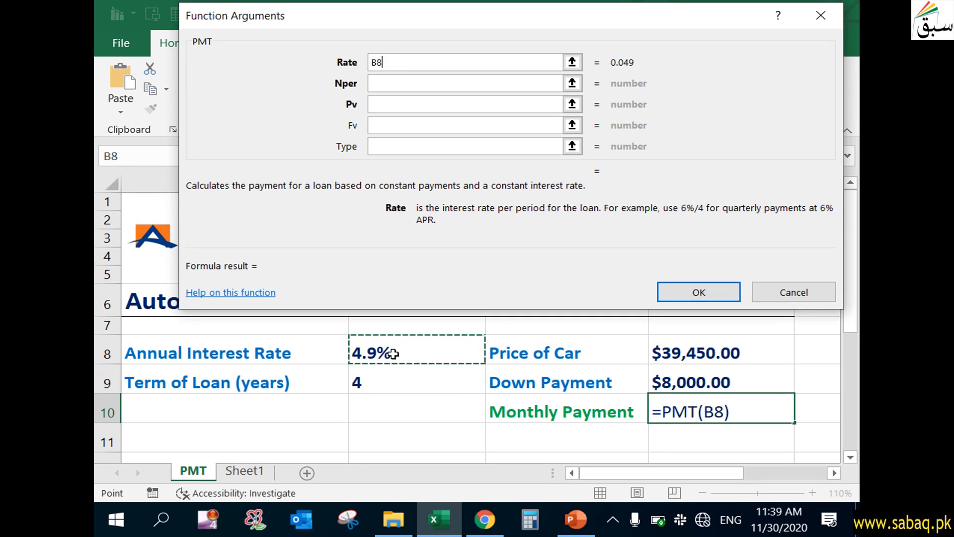
text(/12)
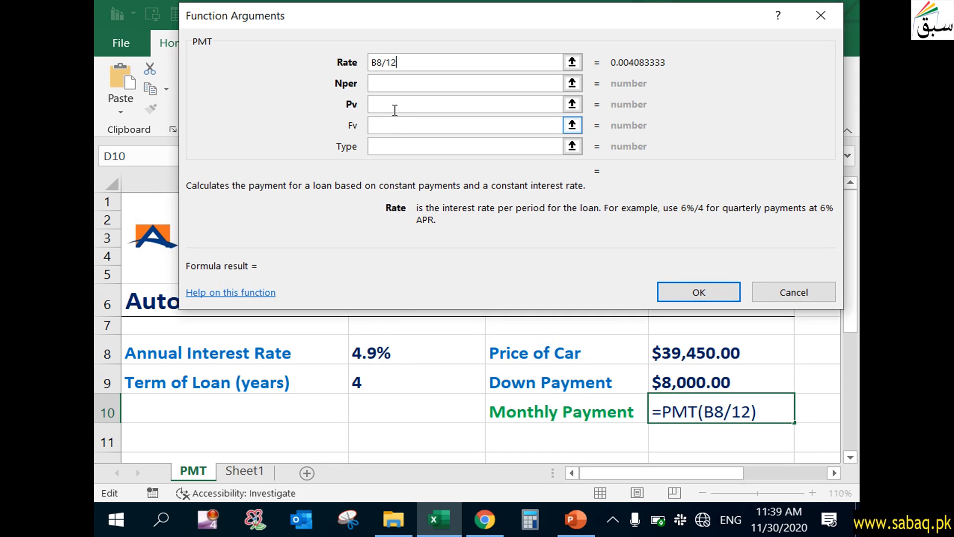
click(406, 82)
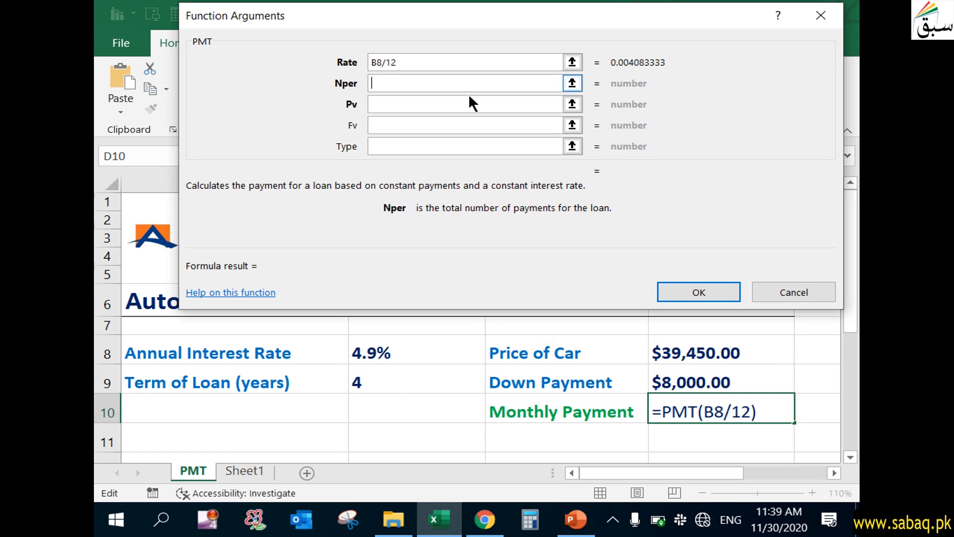
click(401, 383)
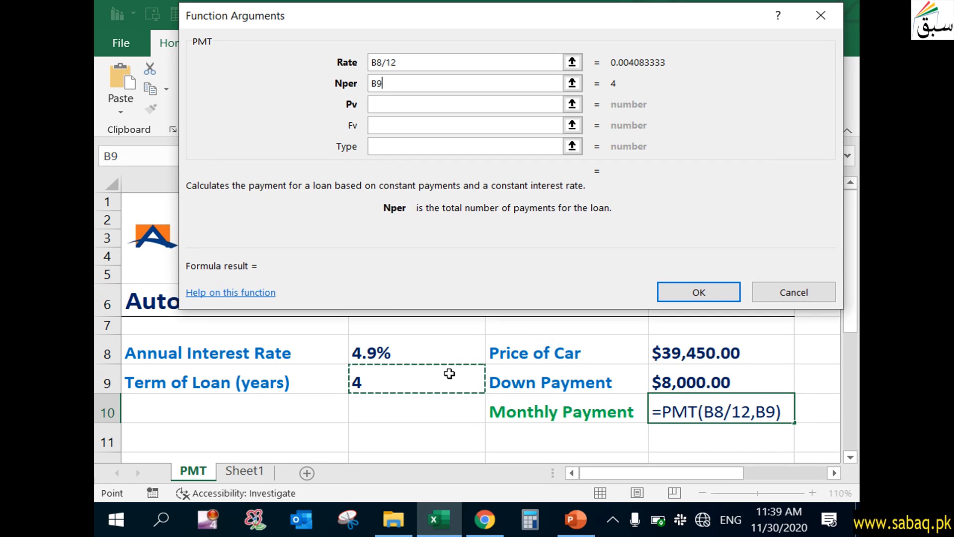
text(*12)
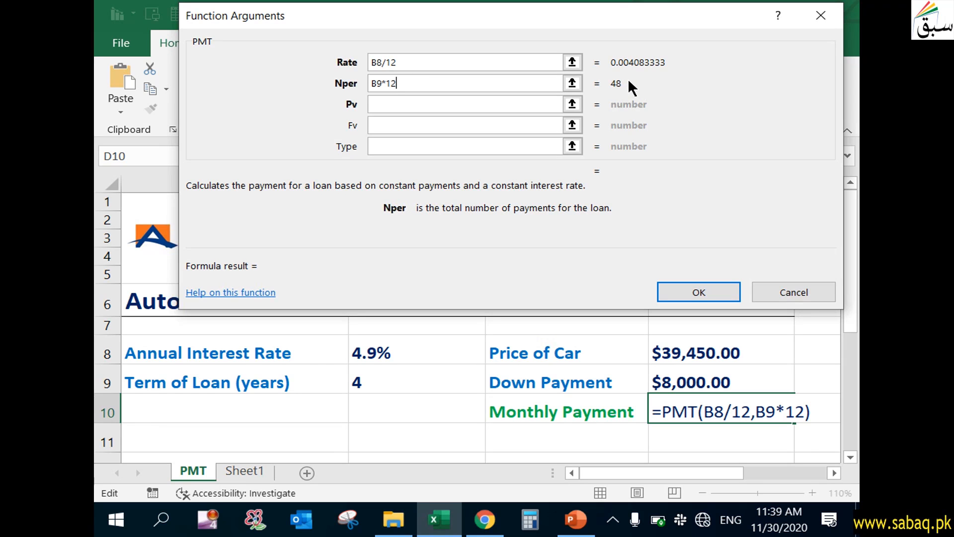
- Set the PMT present value to the car price minus the down payment, (D8-D9)
click(480, 106)
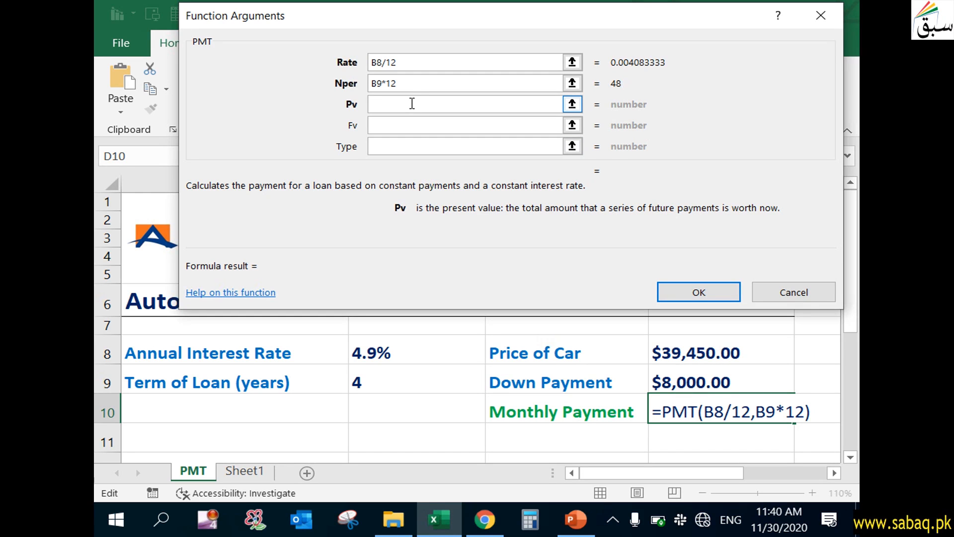
text(()
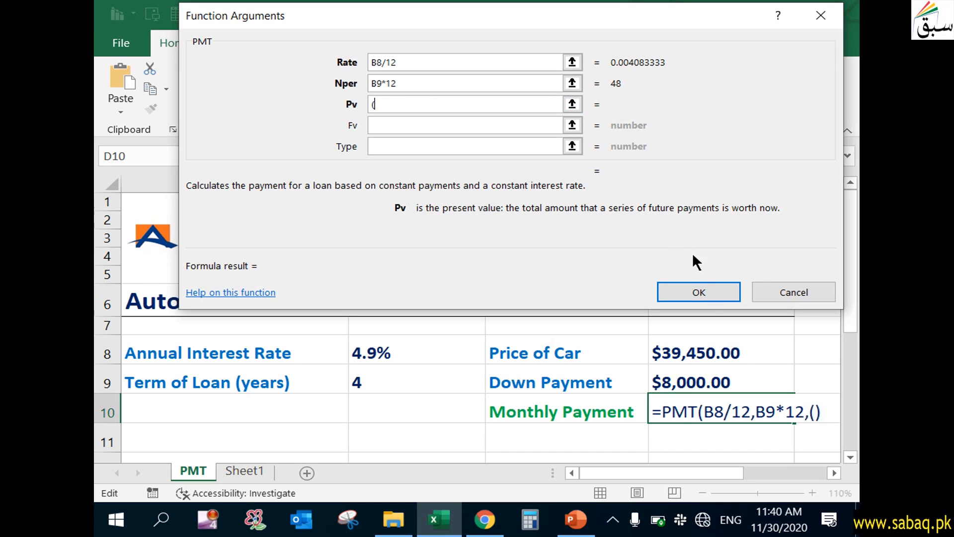
click(714, 353)
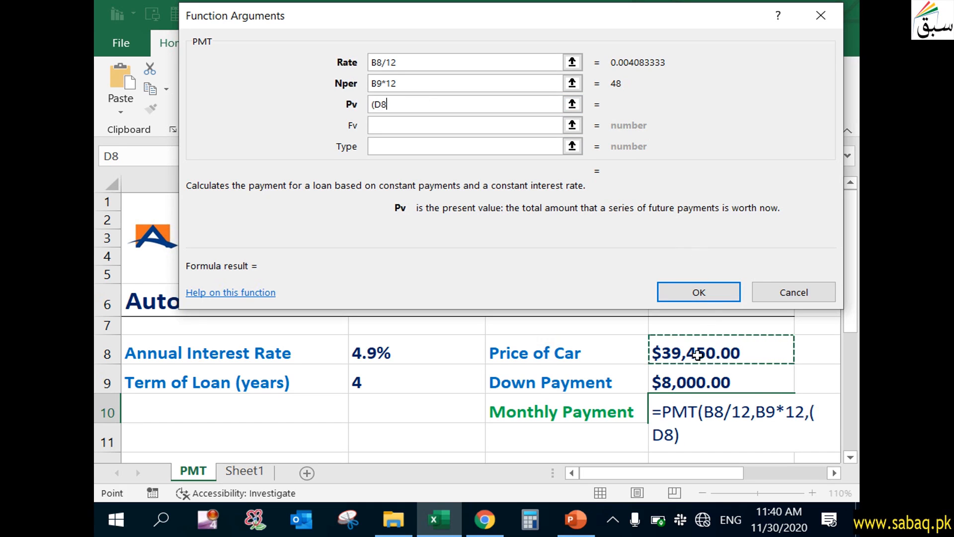
text(-)
click(696, 383)
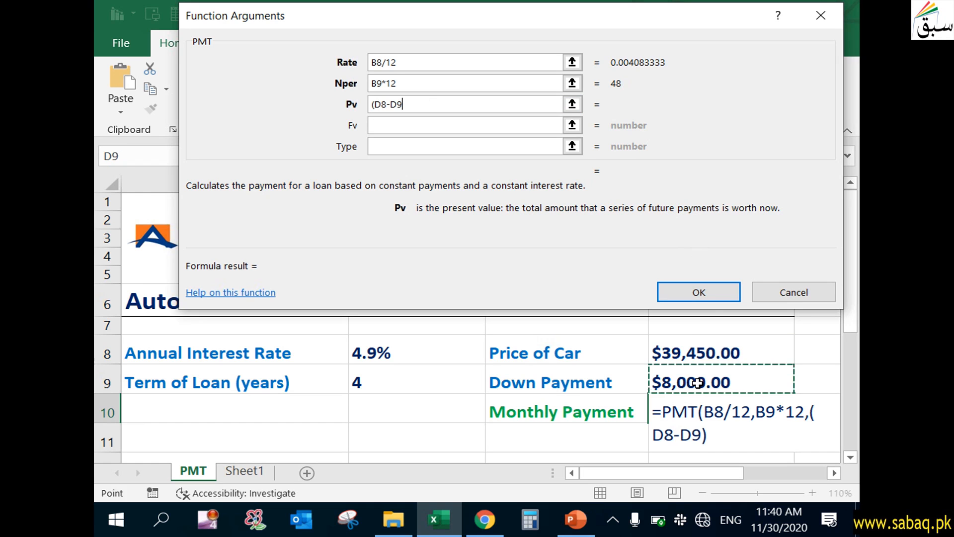
text())
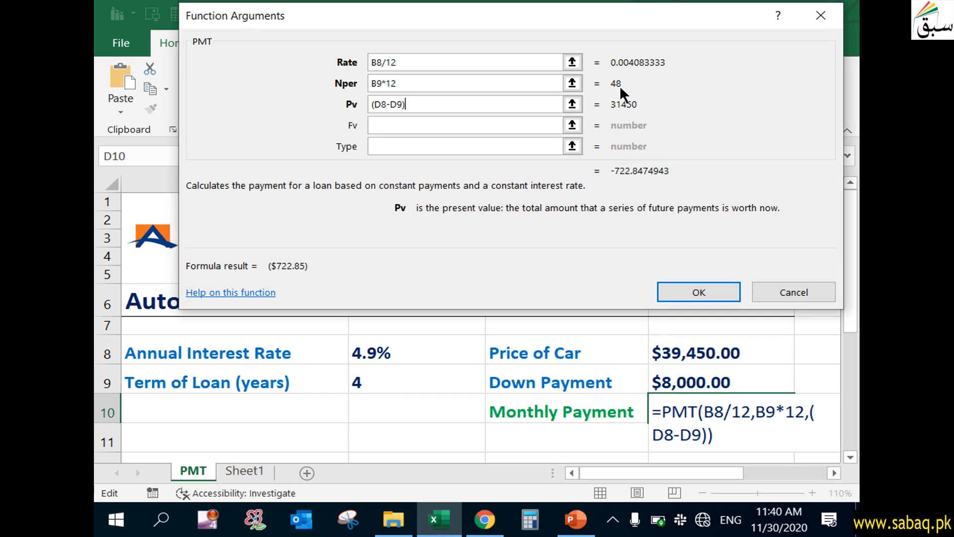
- Set both the future value and the payment type to 0, and confirm the PMT function
click(531, 126)
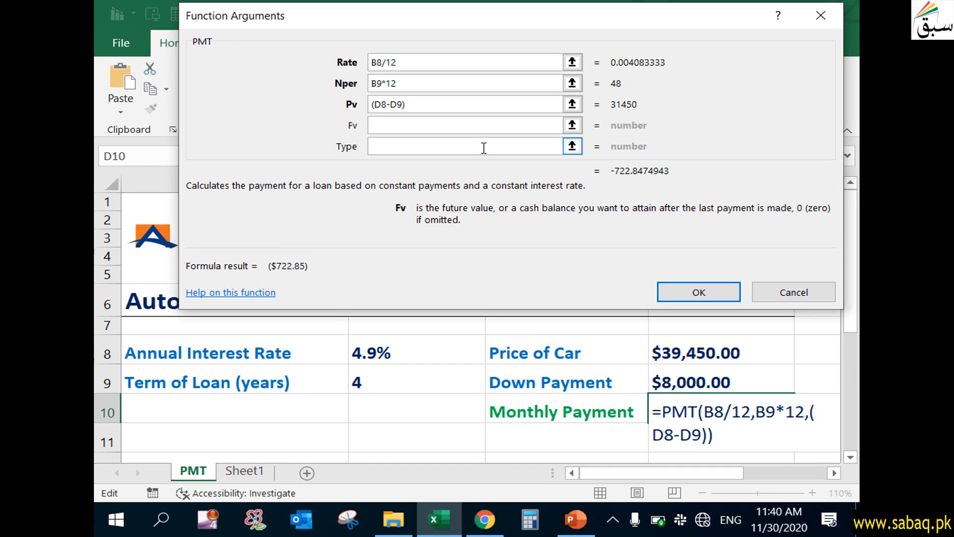
text(0)
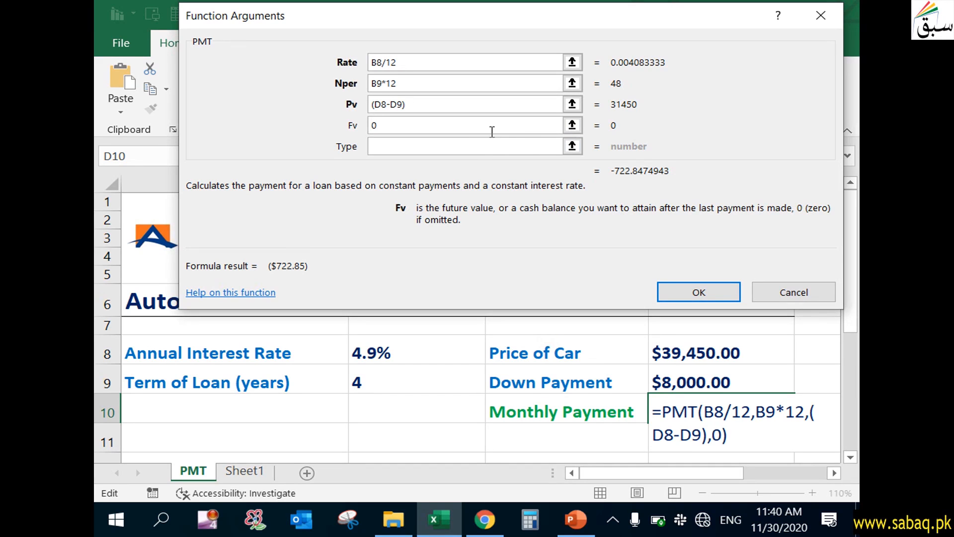
click(478, 151)
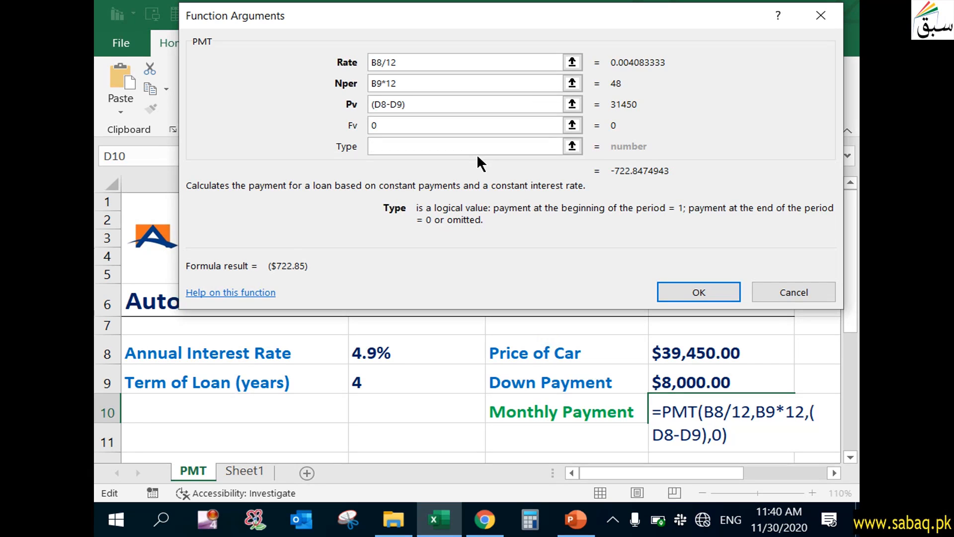
text(0)
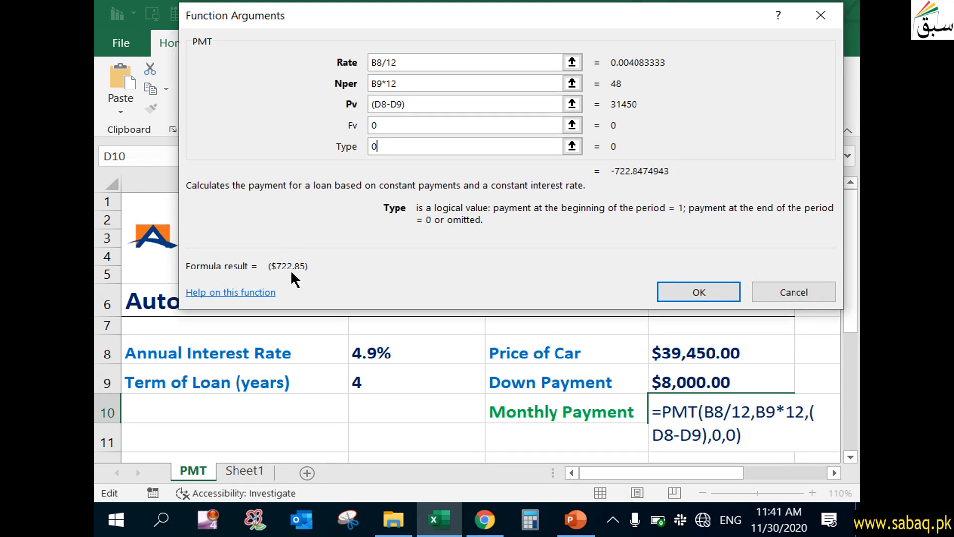
click(691, 286)
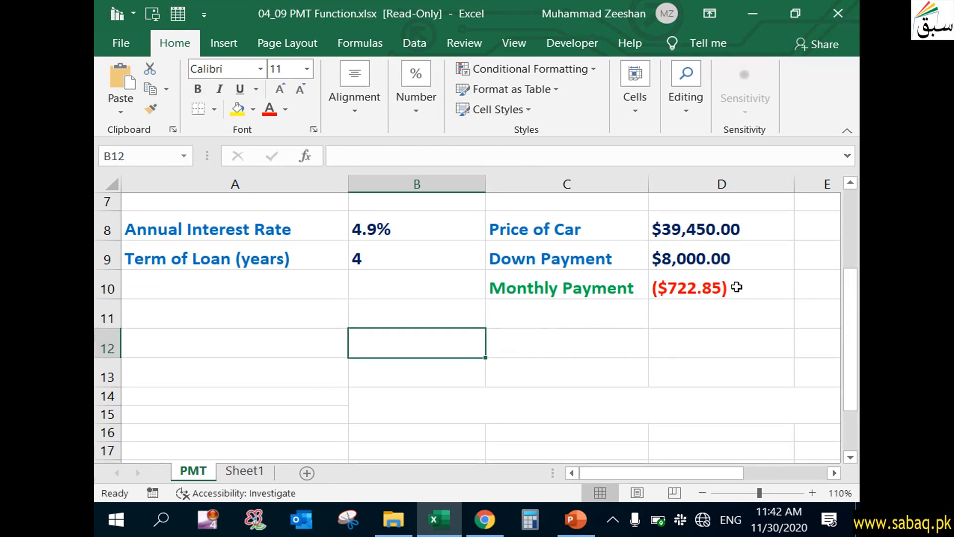
- Calculate the total of all monthly payments in cell B13 with the formula =722.85*48
click(737, 286)
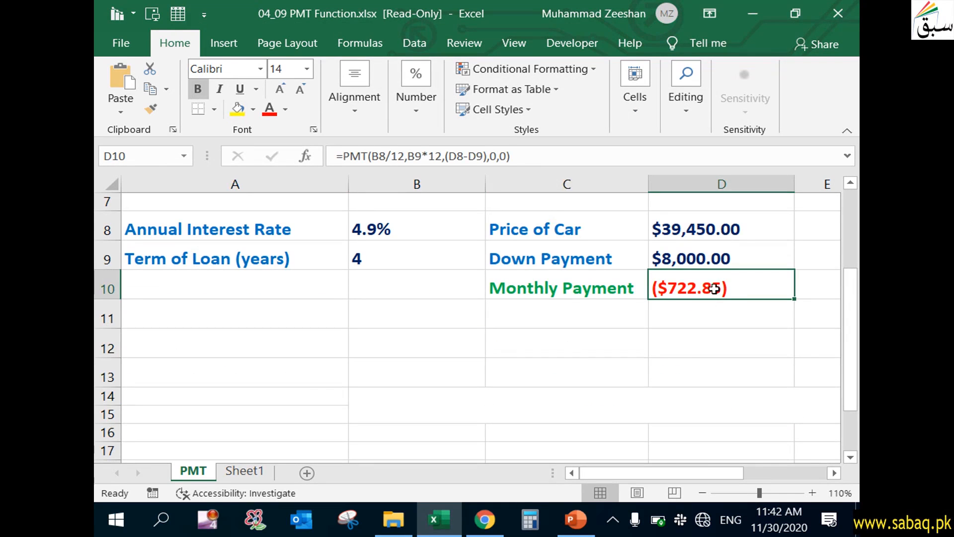
double_click(381, 376)
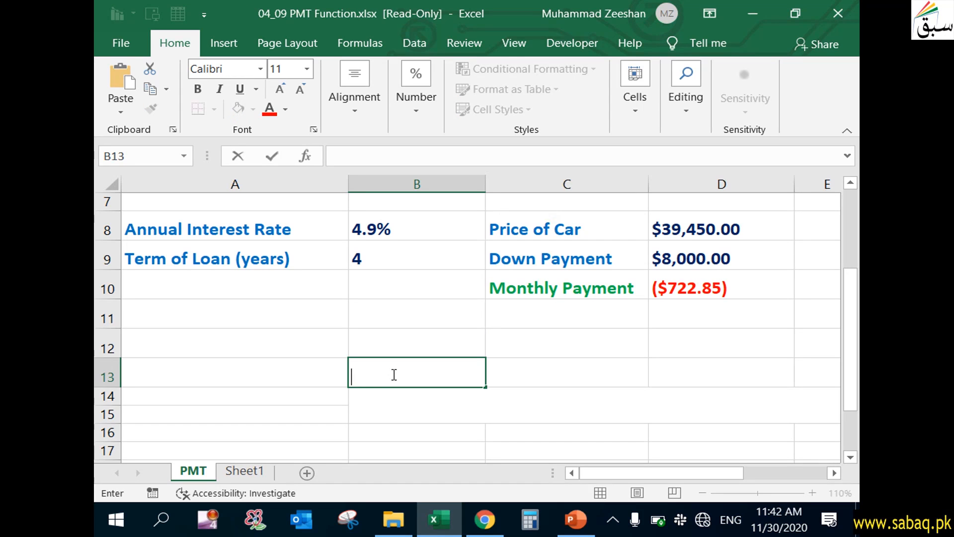
text(=722)
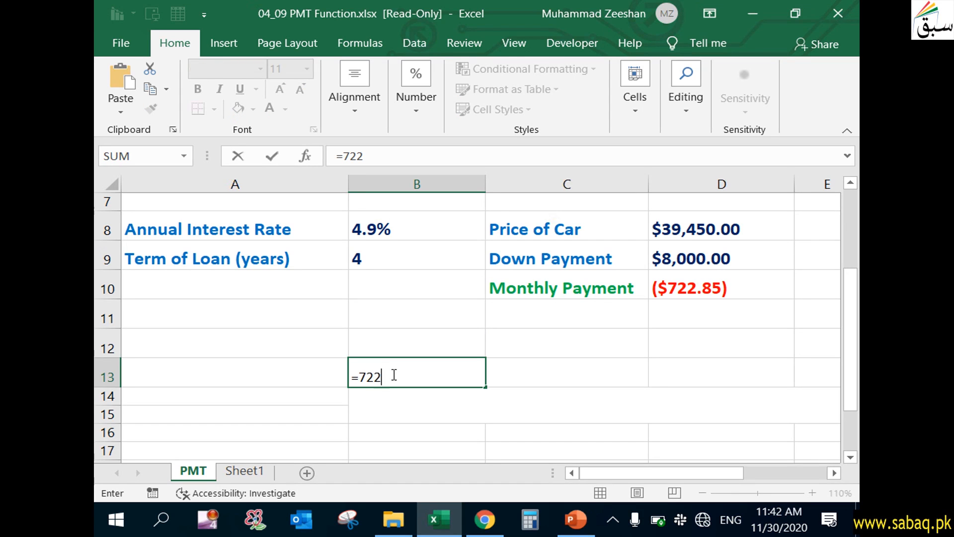
text(.85*48)
key(Return)
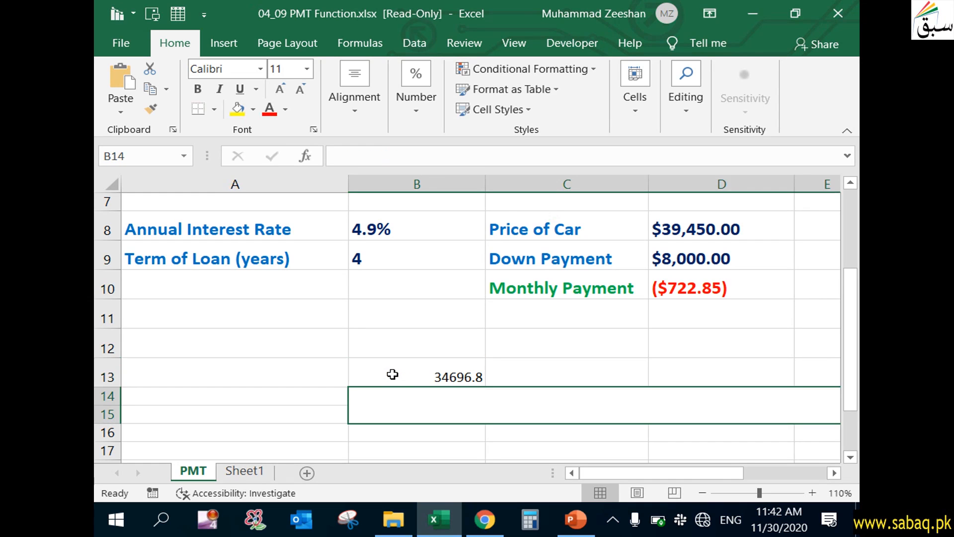
- Examine the total repayment formula in B13 and compare it with the car price, down payment and loan term
click(395, 374)
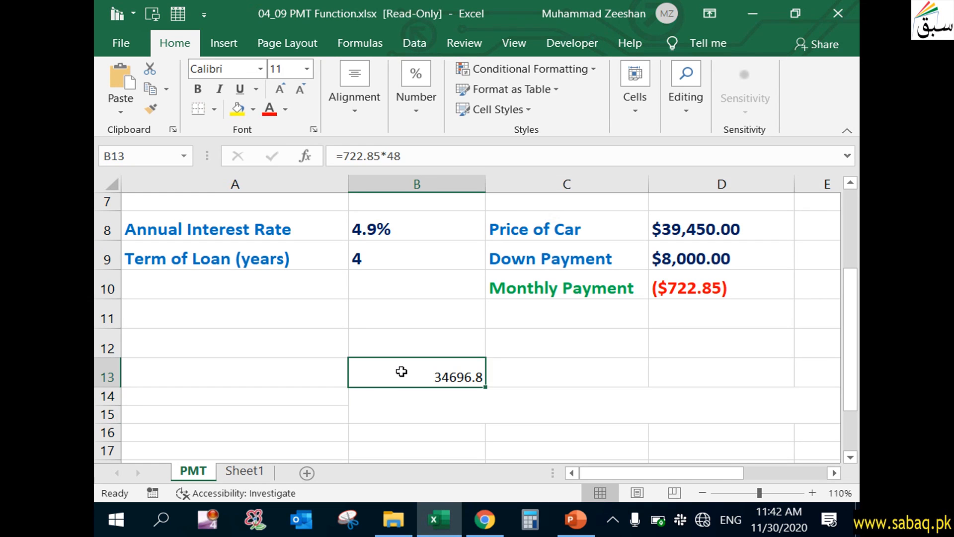
double_click(427, 378)
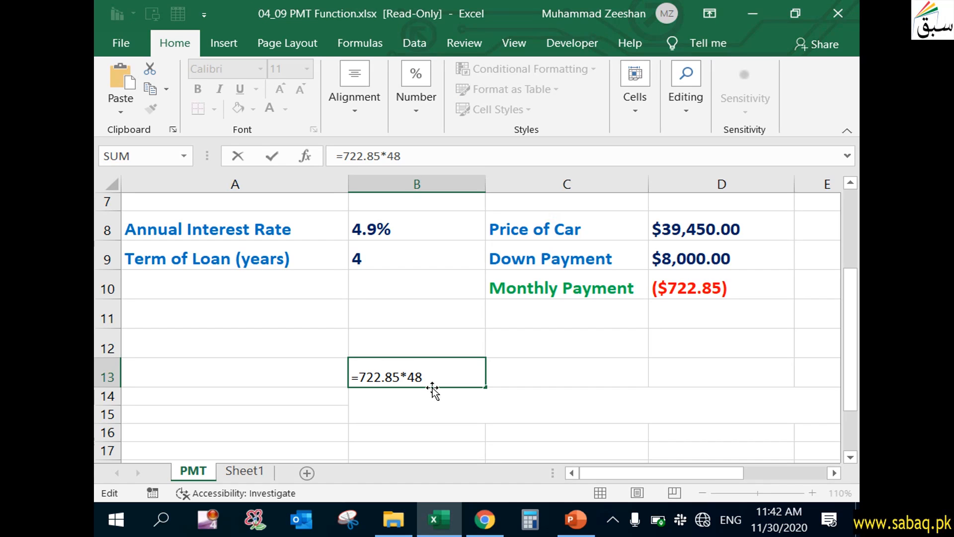
key(Return)
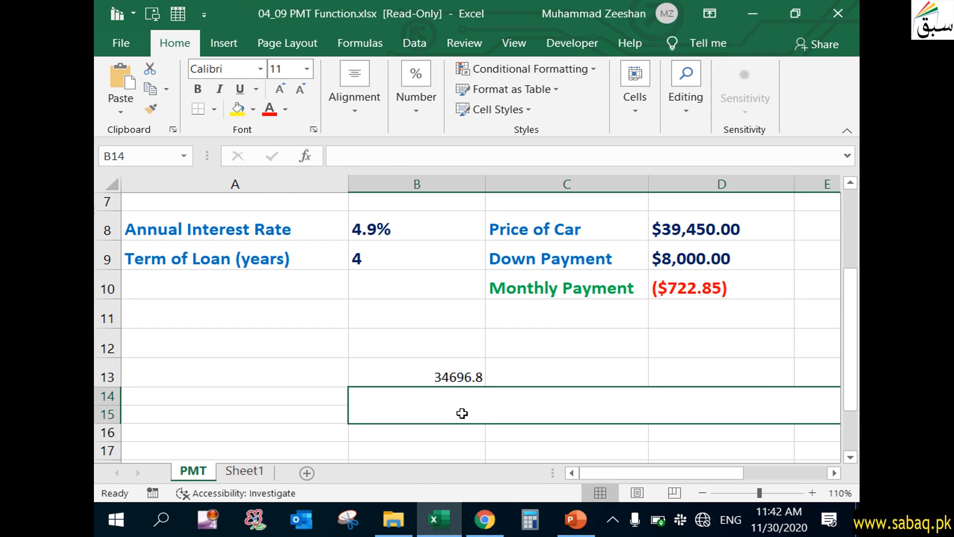
click(461, 369)
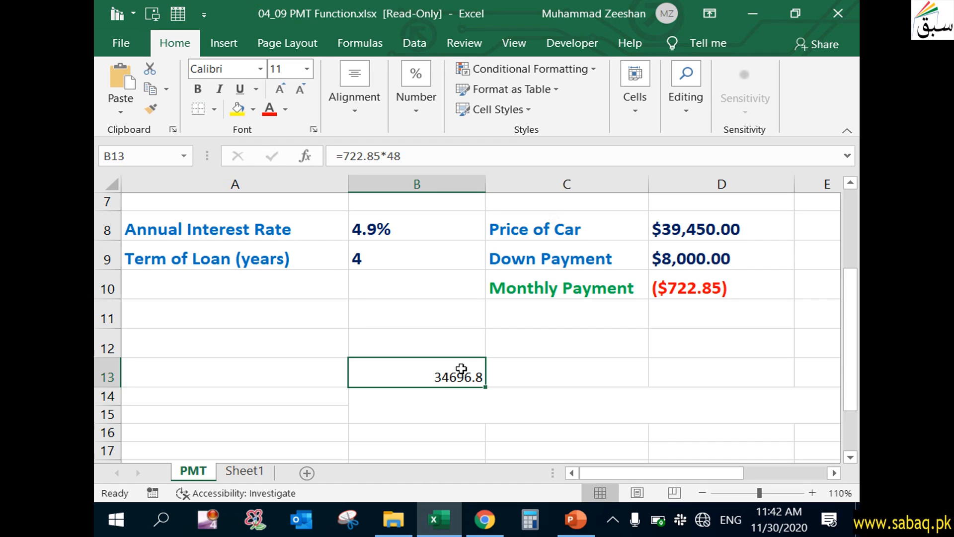
scroll(462, 369, up, 1)
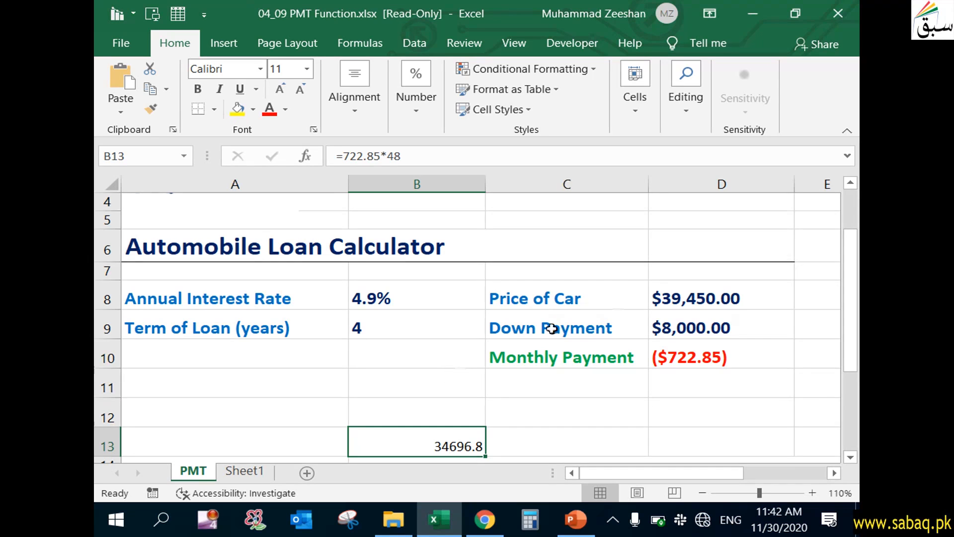
click(675, 307)
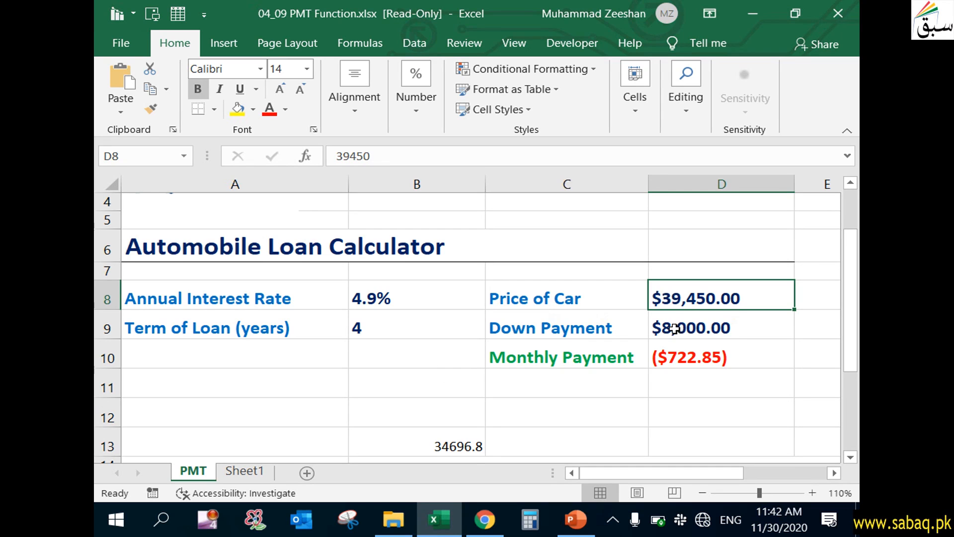
scroll(623, 434, down, 1)
click(476, 379)
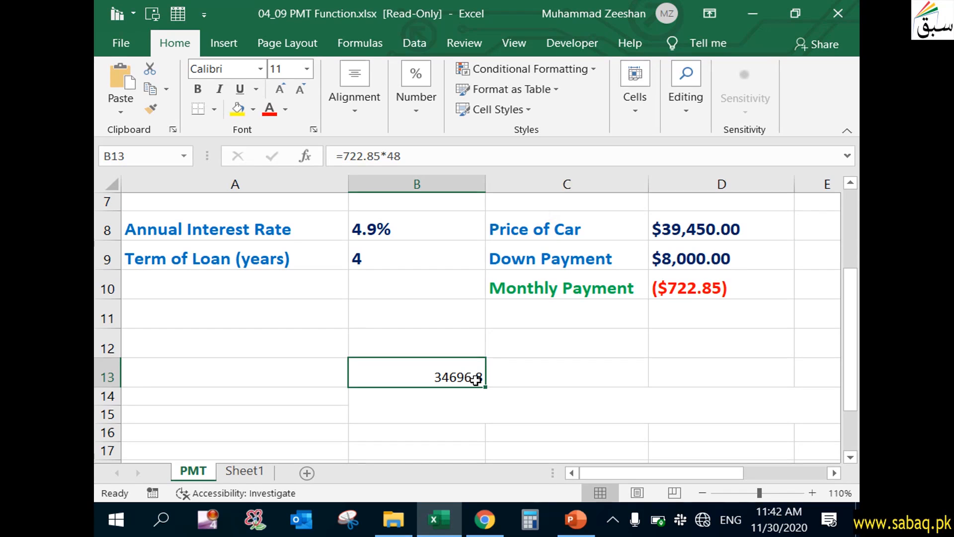
scroll(476, 378, up, 1)
click(450, 332)
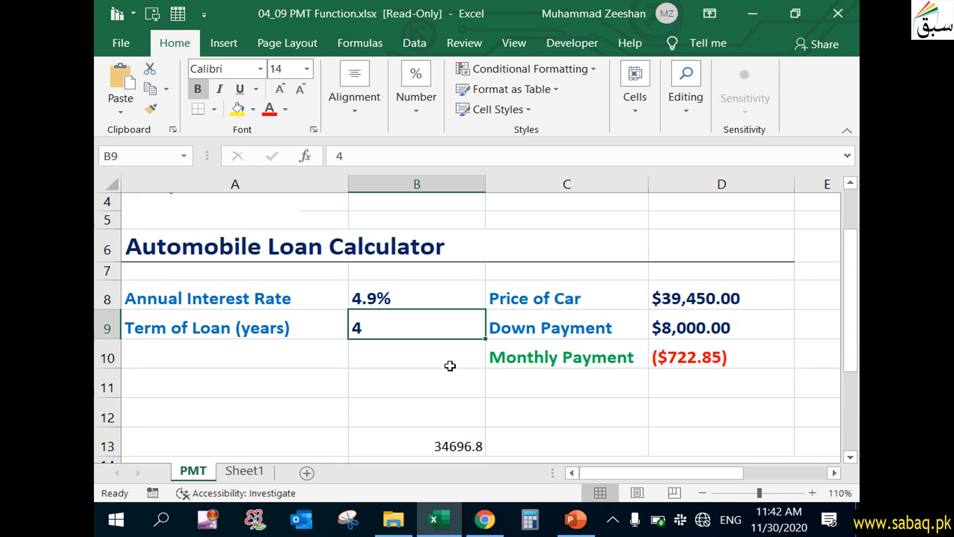
scroll(450, 366, up, 1)
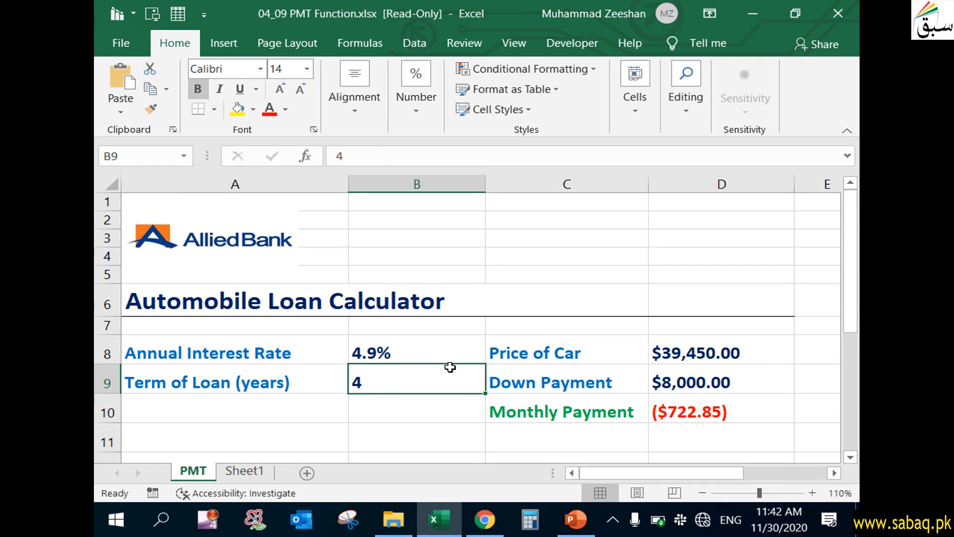
- Switch to the PowerPoint slide show about the PMT function
click(575, 519)
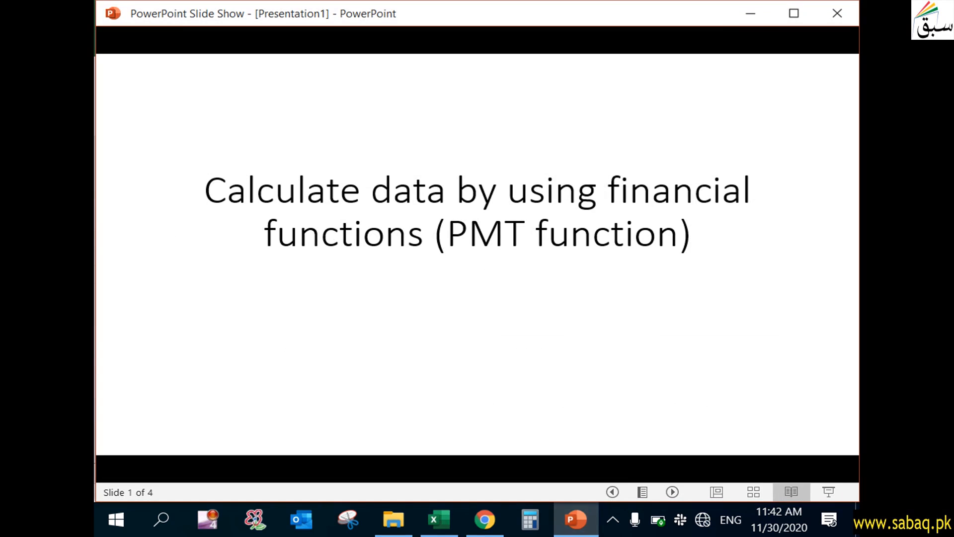